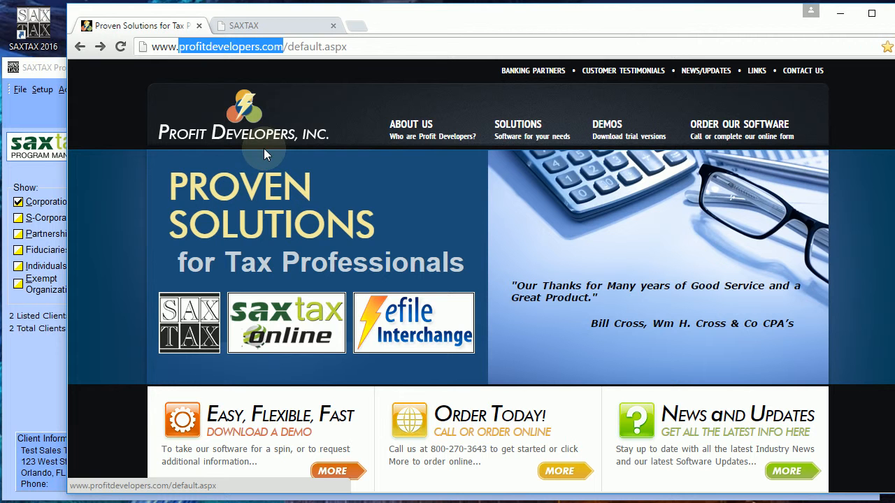
# Switch to SAXTAX Program Manager and open the Test Sales Tax client's sales tax return for the 09/30/2015 collection period.
pyautogui.click(43, 174)
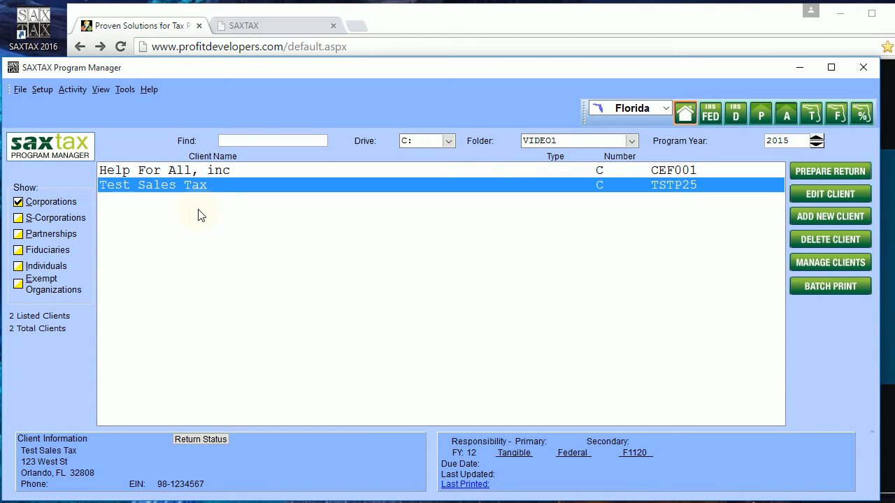
pyautogui.doubleClick(189, 185)
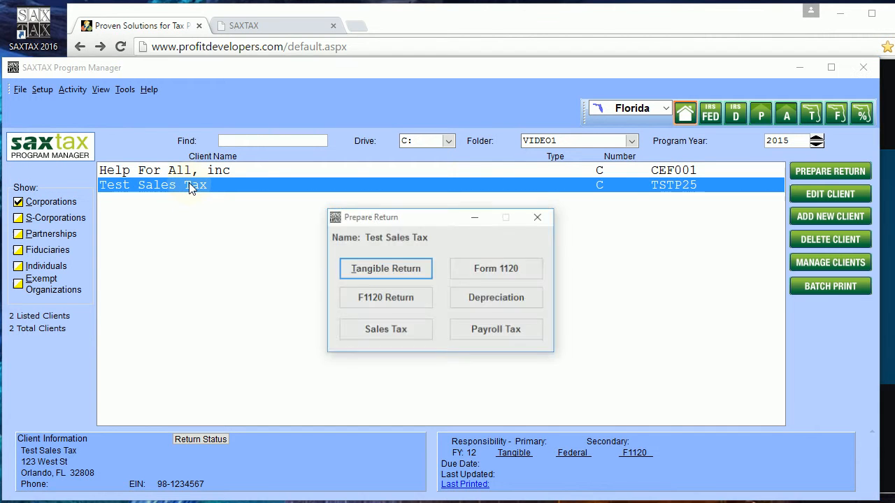
pyautogui.click(354, 329)
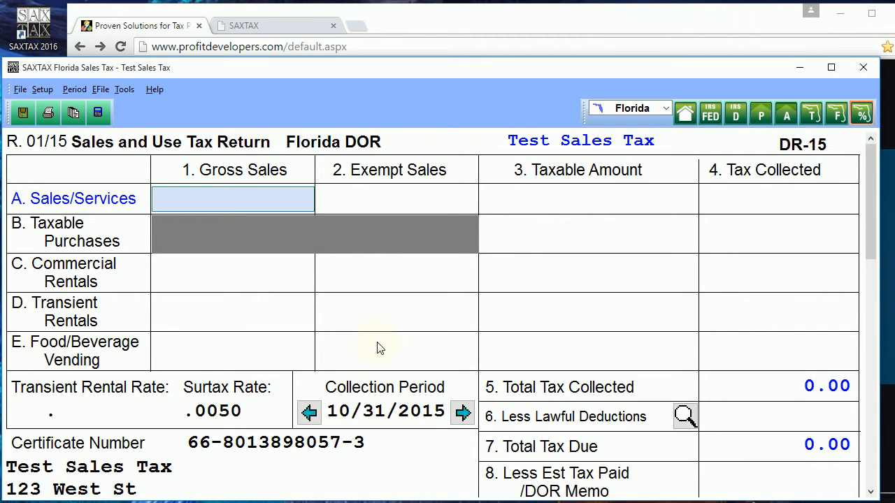
pyautogui.click(310, 414)
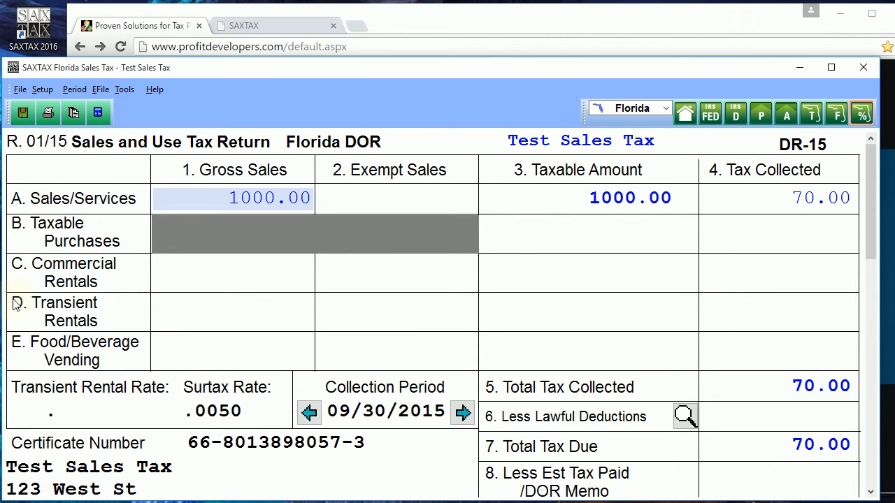
# Open the EFile transmission settings, check the integrated webservice fields, and enable the webservice for processing year 2015.
pyautogui.click(42, 89)
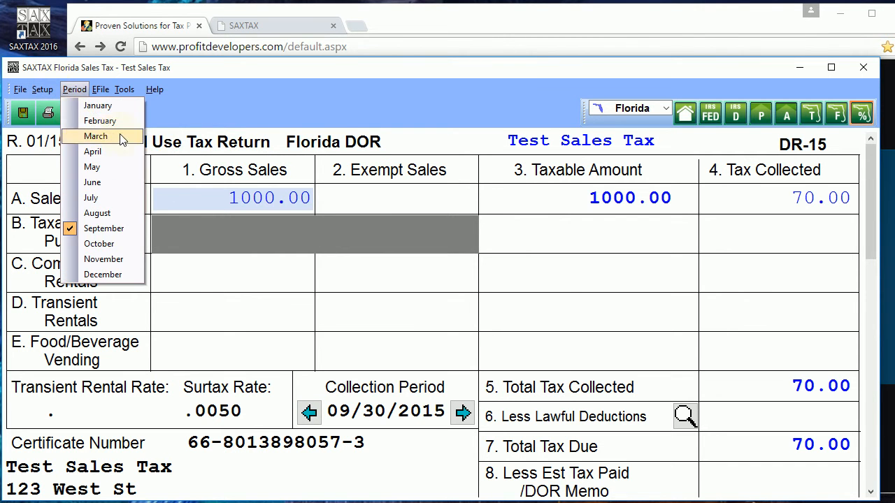
pyautogui.click(48, 92)
pyautogui.click(46, 93)
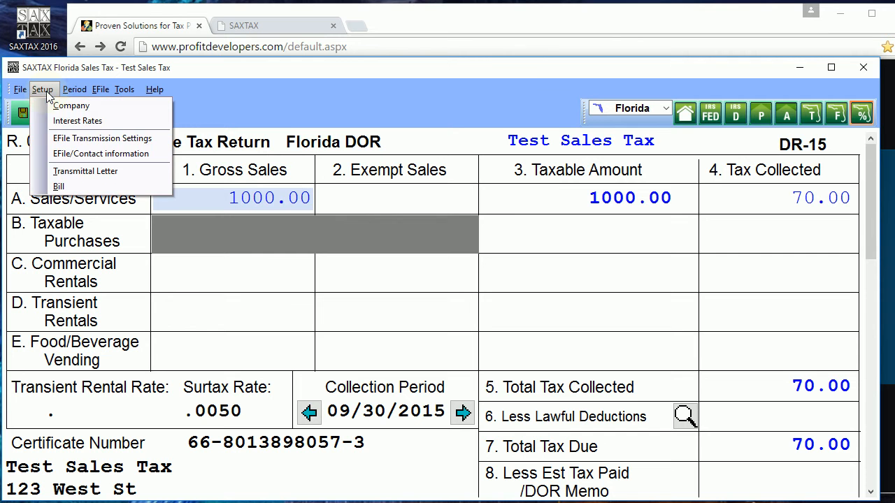
pyautogui.click(69, 141)
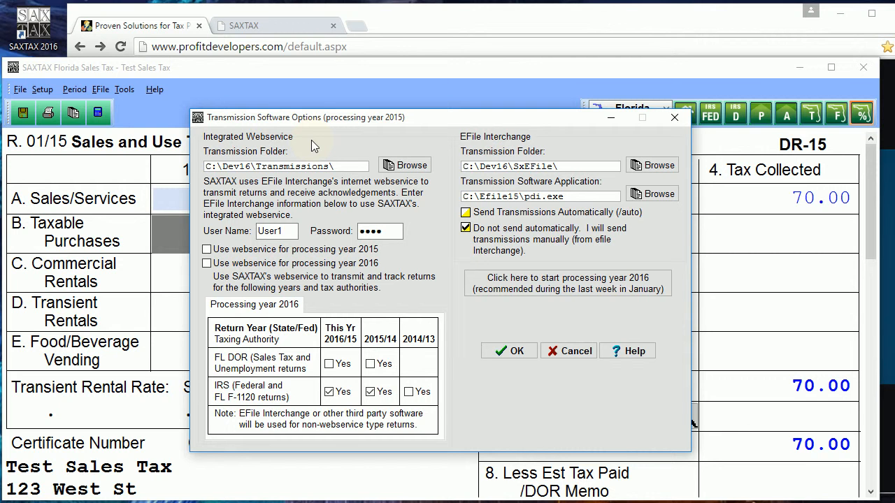
pyautogui.doubleClick(344, 167)
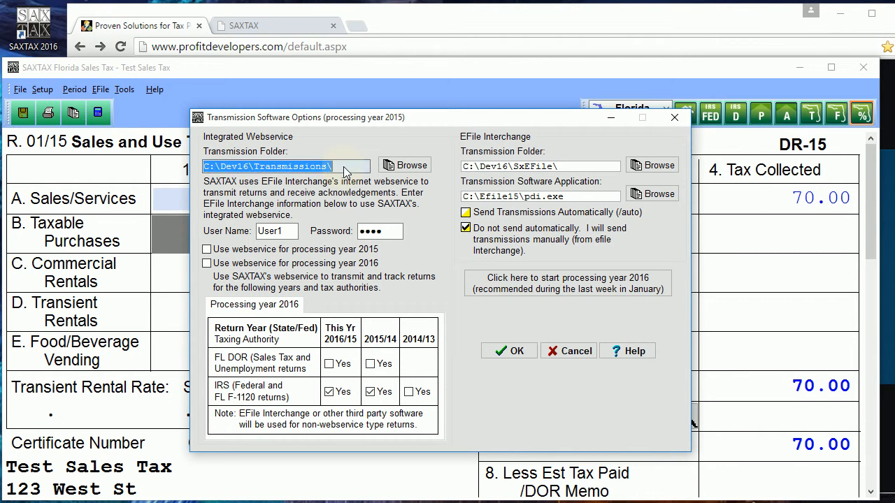
pyautogui.doubleClick(280, 231)
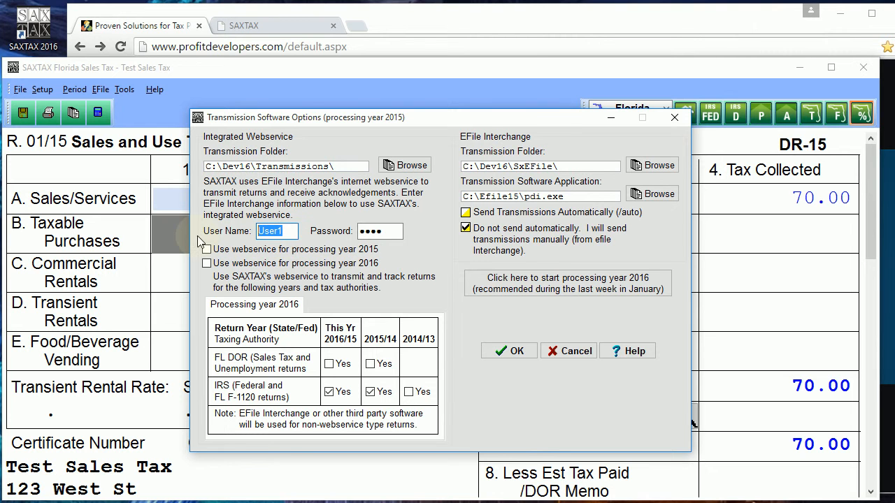
pyautogui.doubleClick(383, 233)
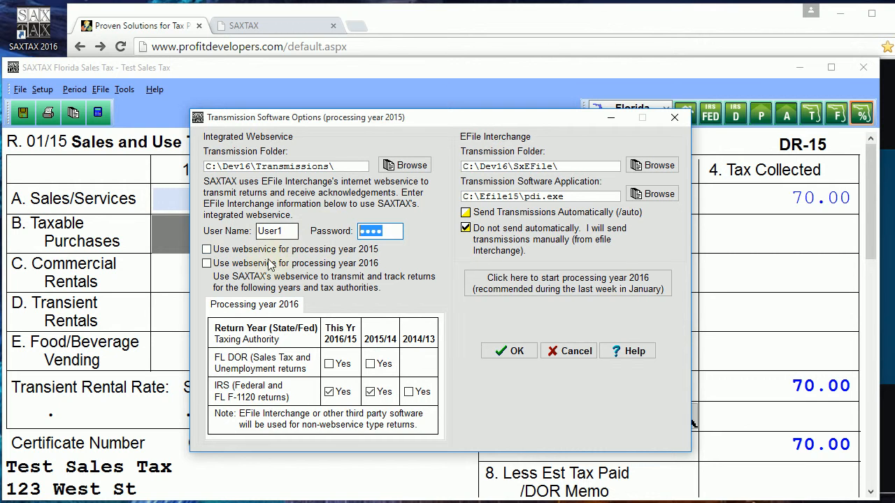
pyautogui.click(206, 249)
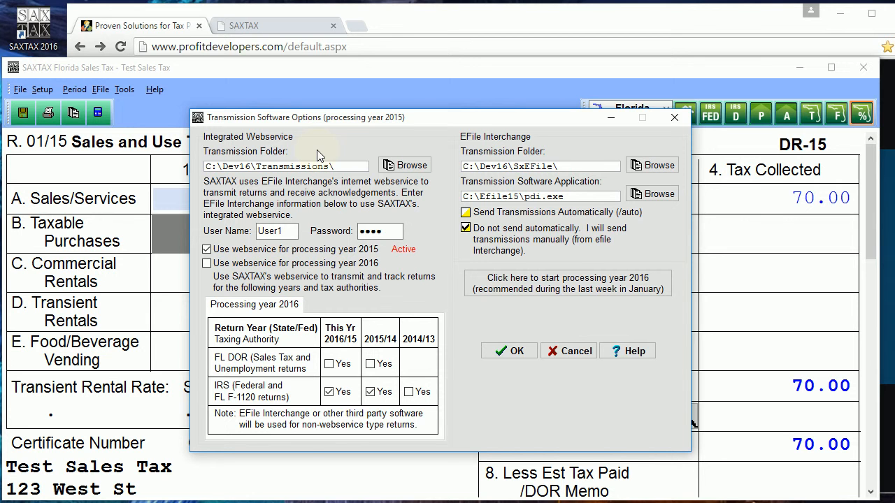
# Enable webservice transmission of FL DOR returns for 2016/15 and 2015/14 and save the transmission settings.
pyautogui.doubleClick(594, 168)
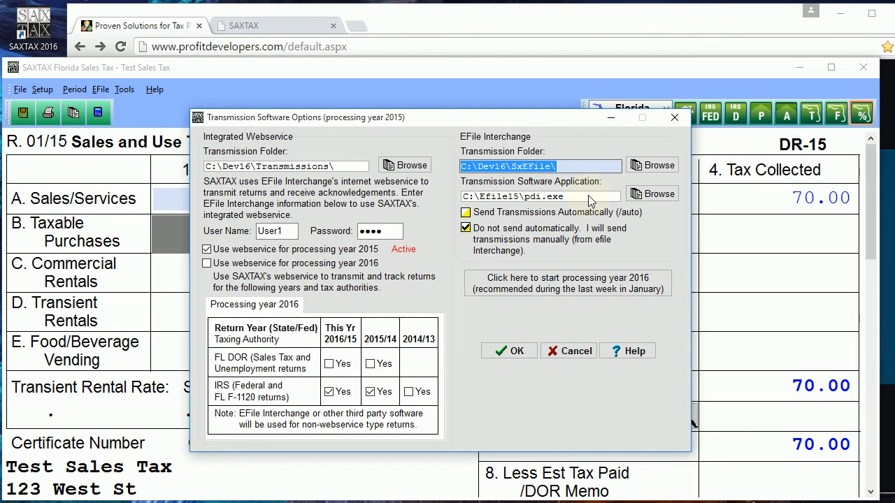
pyautogui.doubleClick(588, 195)
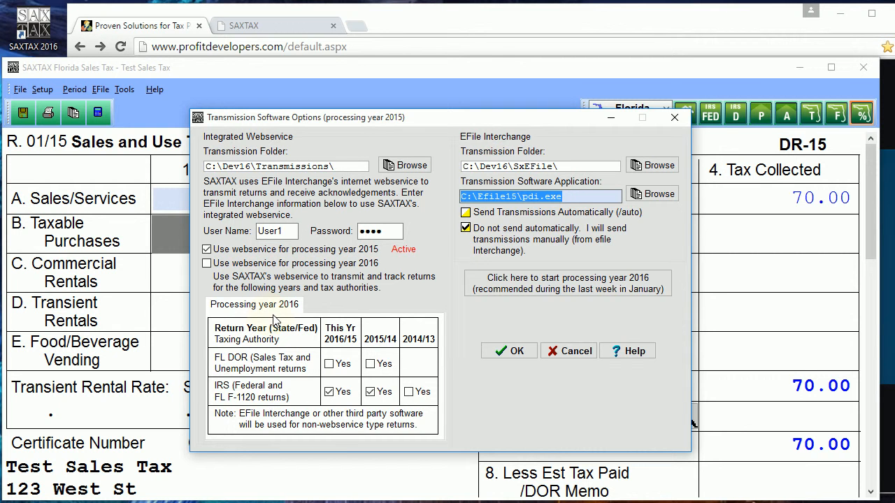
pyautogui.click(330, 366)
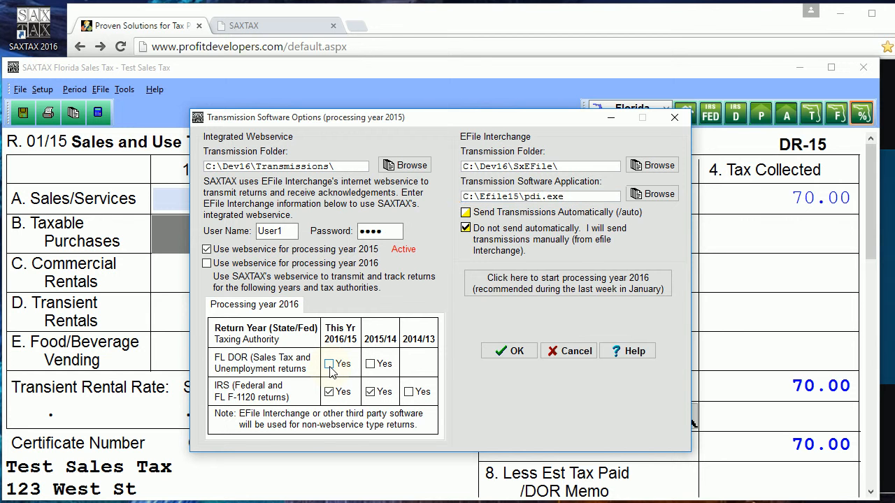
pyautogui.click(371, 367)
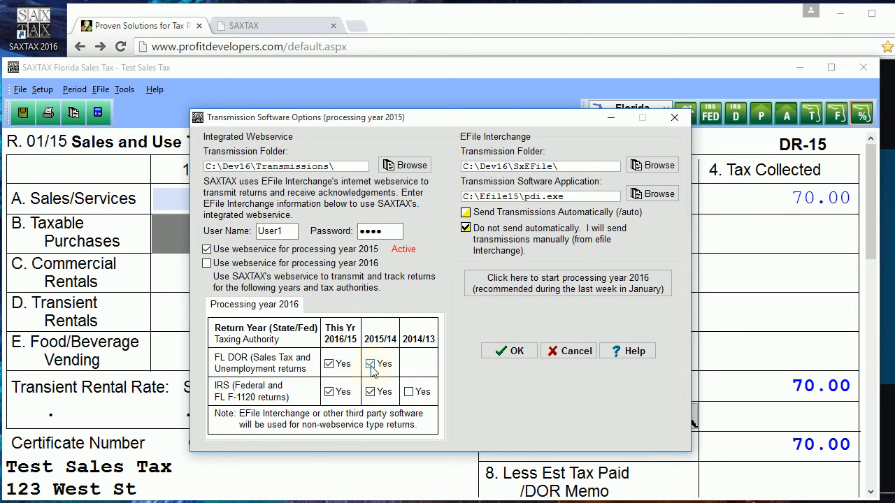
pyautogui.click(329, 392)
pyautogui.click(370, 392)
pyautogui.click(512, 351)
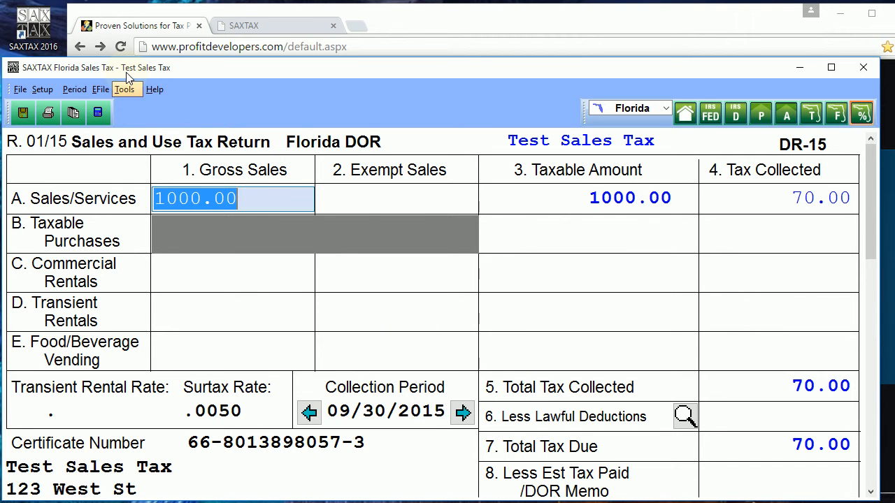
# Try to transmit the sales tax return and go from the error log to the field that needs correcting.
pyautogui.click(103, 91)
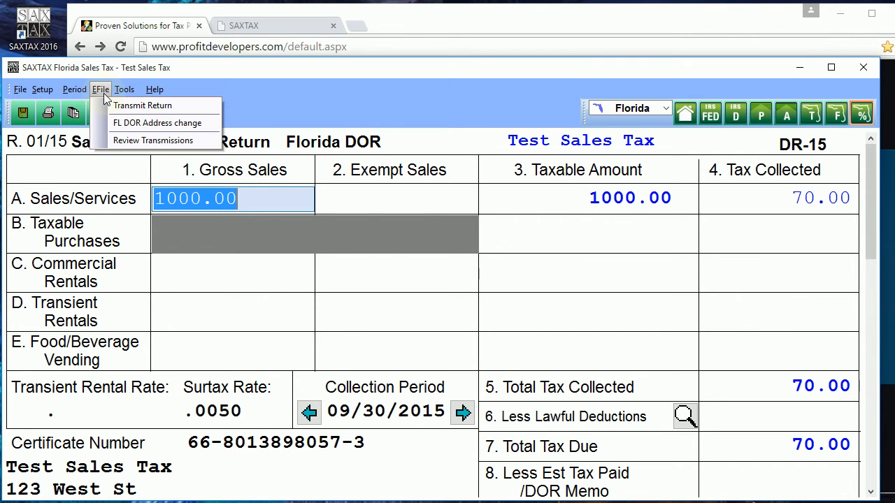
pyautogui.click(130, 107)
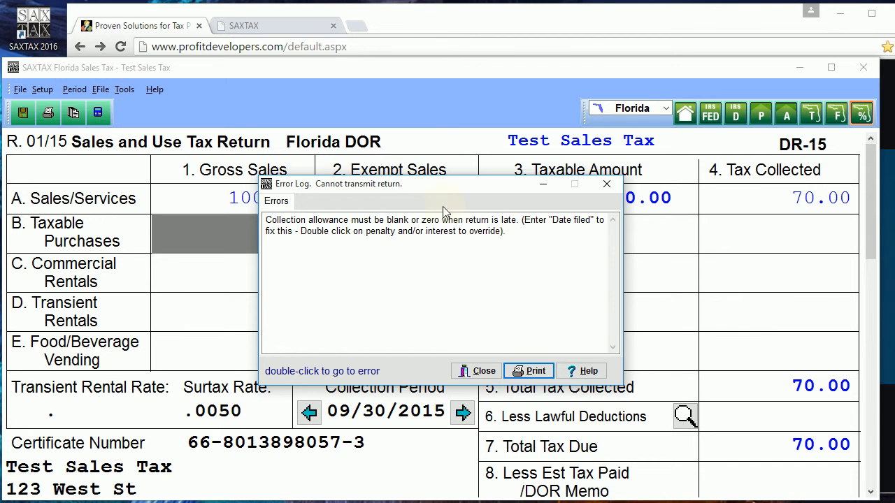
pyautogui.click(514, 239)
pyautogui.moveTo(514, 238); pyautogui.dragTo(253, 214)
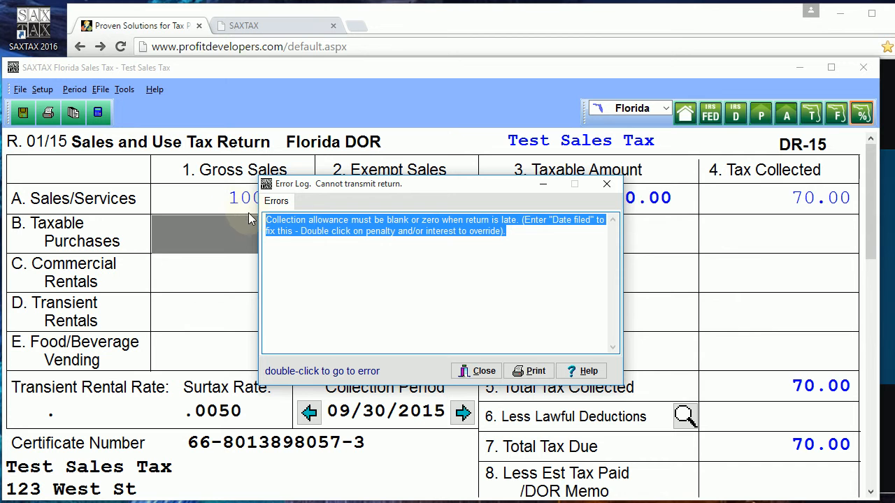
pyautogui.doubleClick(309, 222)
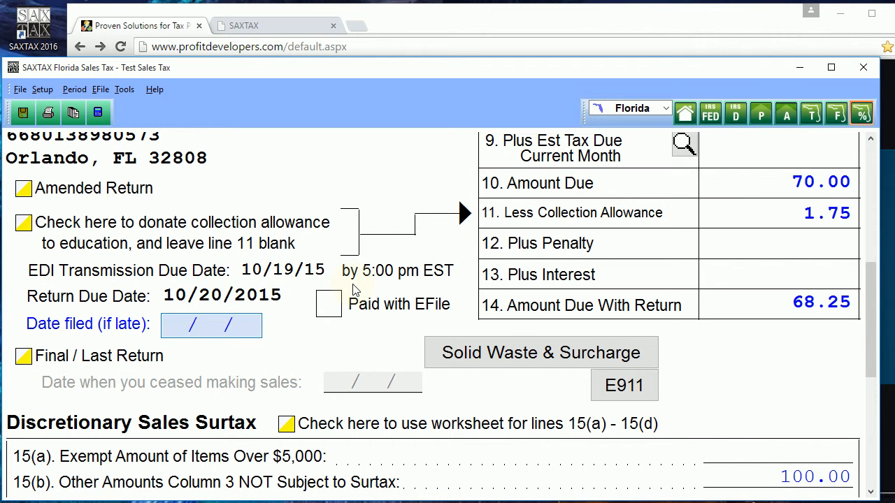
# Enter 11/06/15 as the late return's filing date and have the program calculate penalty and interest.
pyautogui.write('11/06/15')
pyautogui.press('Tab')
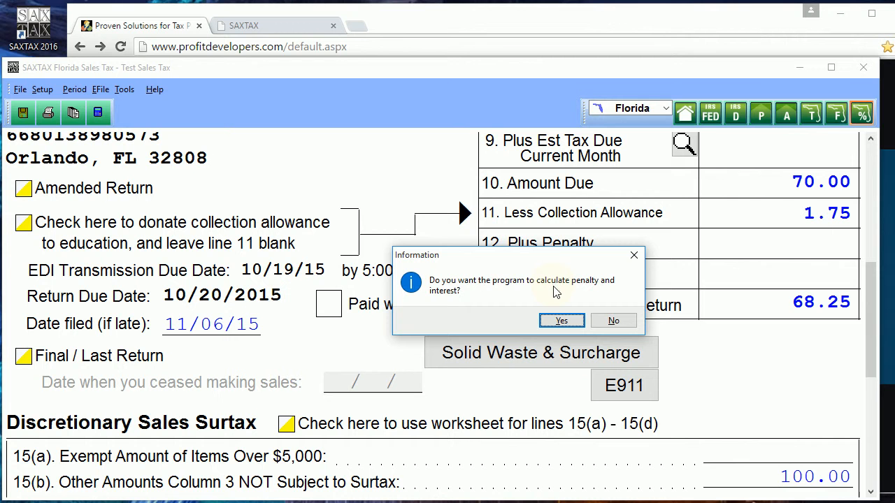
pyautogui.click(561, 321)
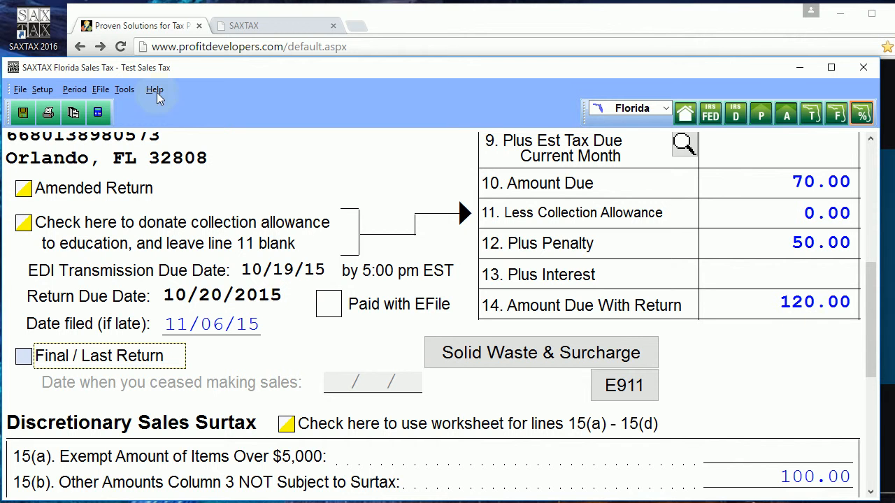
# Prepare the return for electronic transmission without including a tax payment, and approve the final confirmation.
pyautogui.click(99, 90)
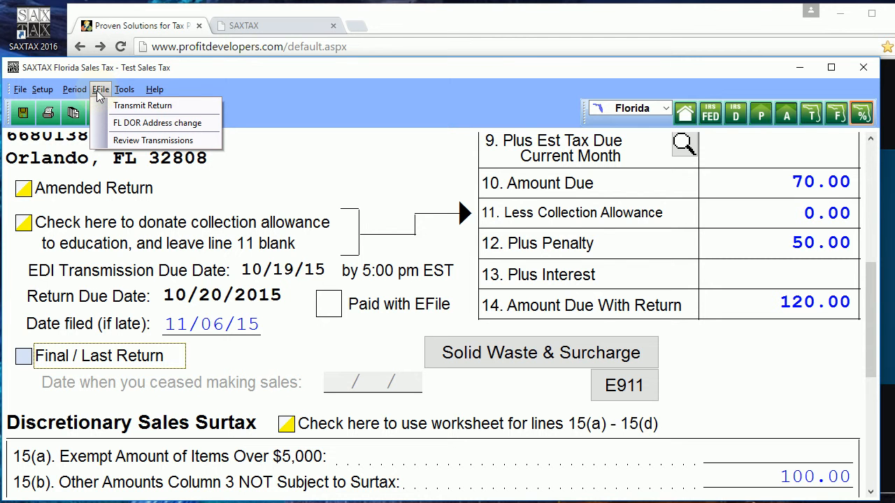
pyautogui.click(116, 109)
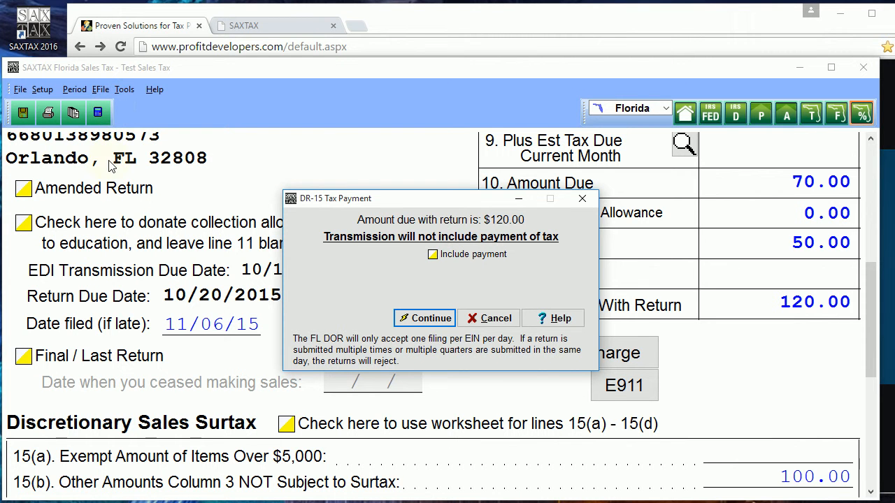
pyautogui.click(428, 322)
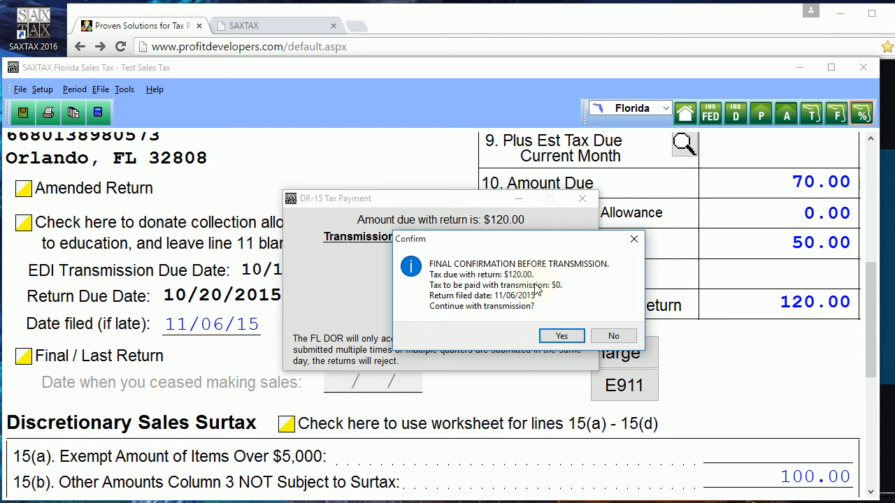
pyautogui.click(560, 337)
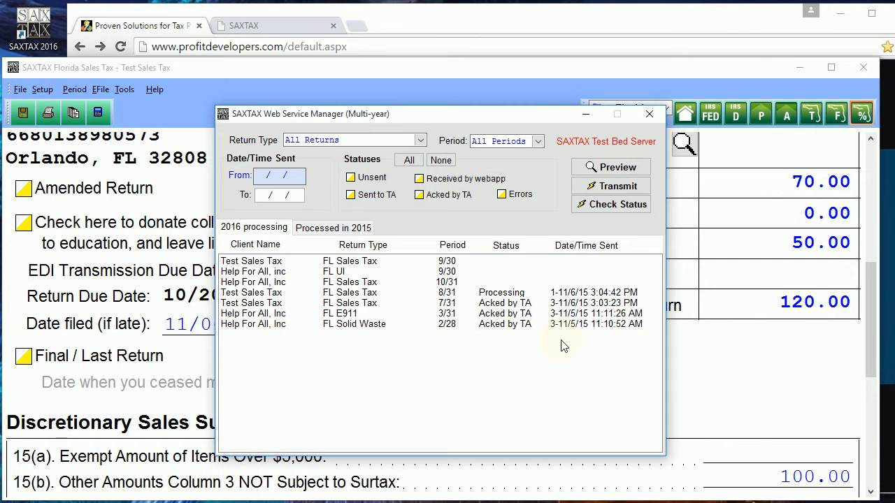
# Transmit the 9/30 FL Sales Tax return of Test Sales Tax to the test server and review its entry in the transmission list.
pyautogui.moveTo(279, 268)
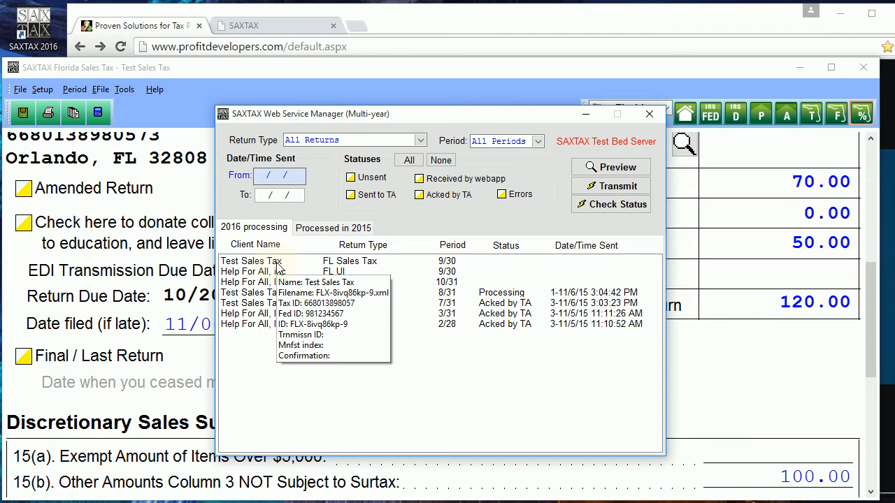
pyautogui.click(332, 263)
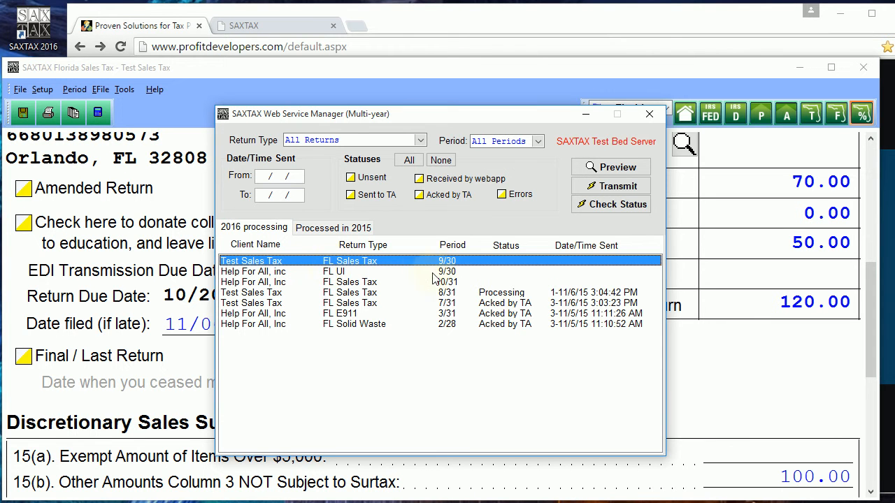
pyautogui.moveTo(495, 279)
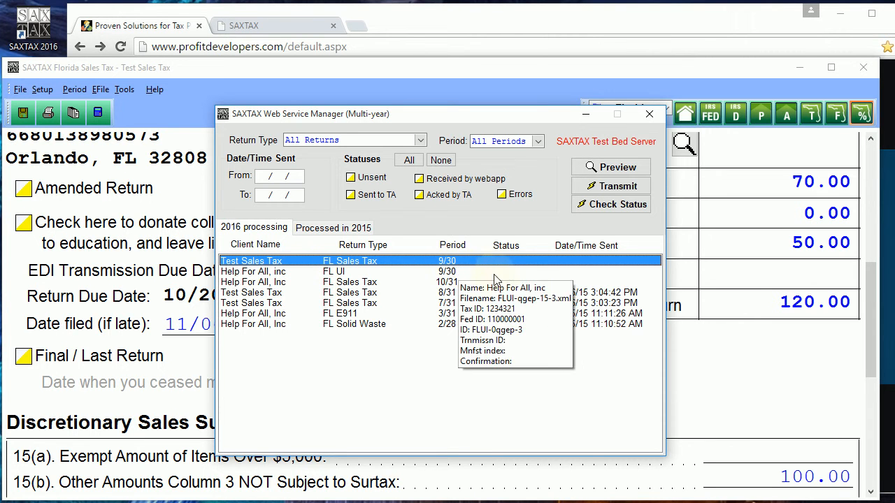
pyautogui.moveTo(509, 266)
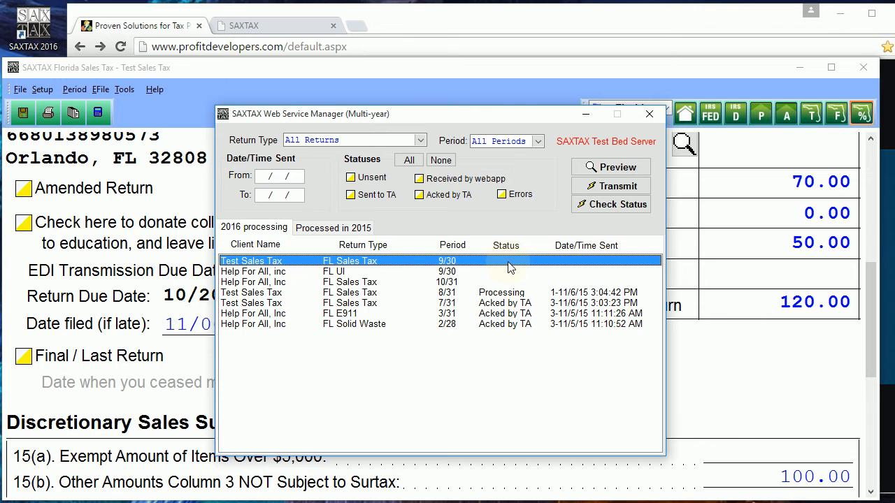
pyautogui.click(618, 187)
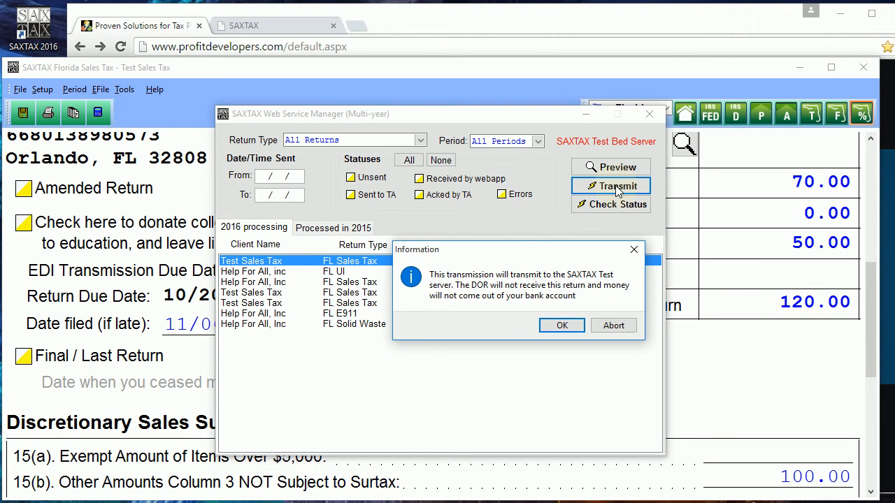
pyautogui.click(570, 326)
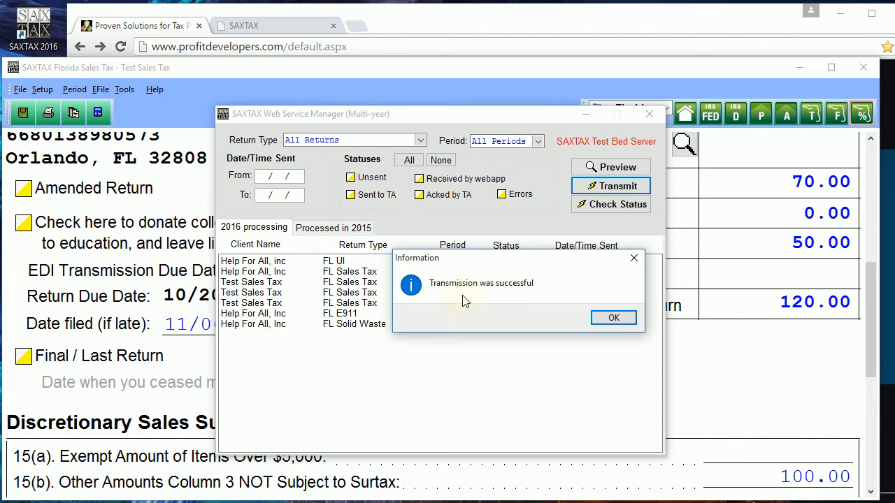
pyautogui.click(613, 318)
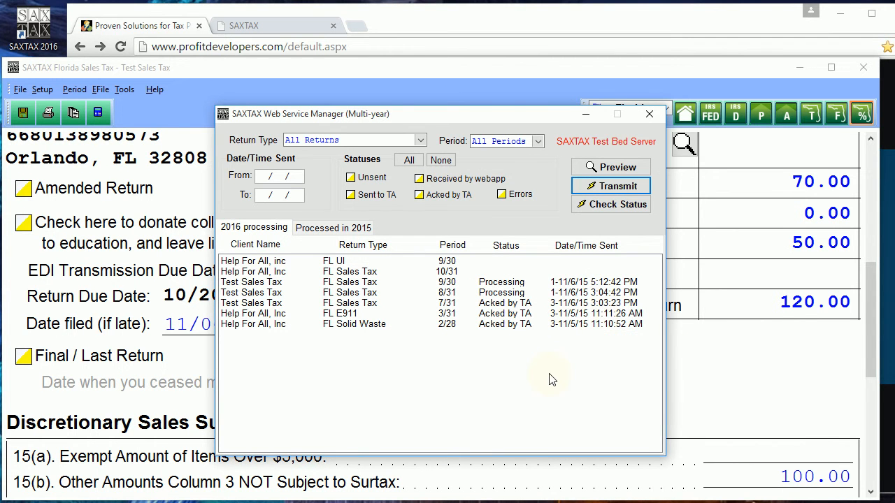
pyautogui.moveTo(550, 380)
pyautogui.moveTo(270, 295)
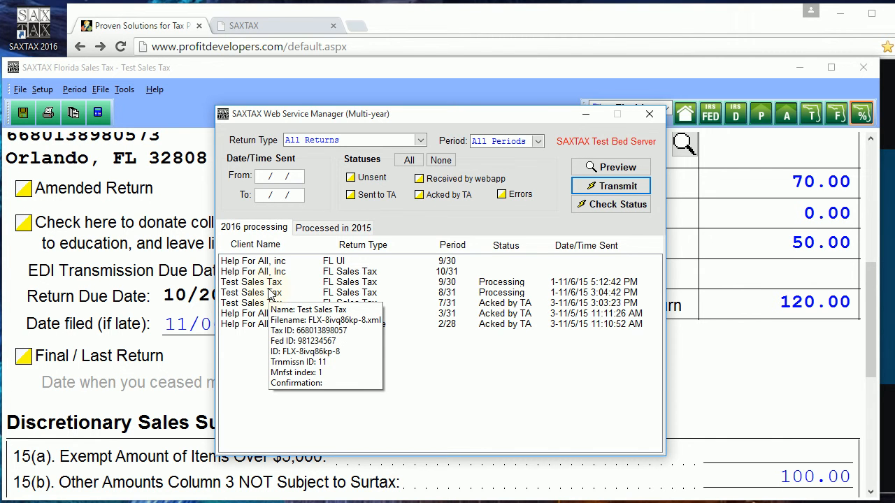
pyautogui.moveTo(450, 290)
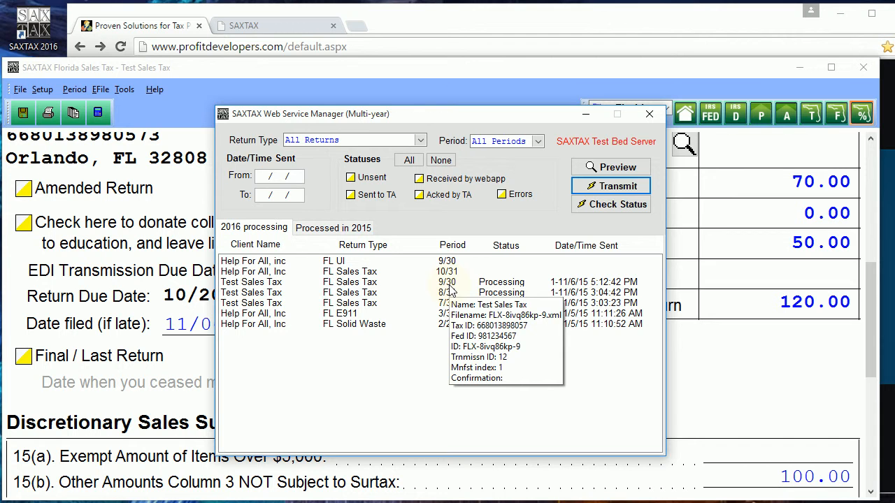
# Limit the transmission list to period 09/30/2015, check the return's status with the server, and review its acknowledgment details.
pyautogui.click(538, 142)
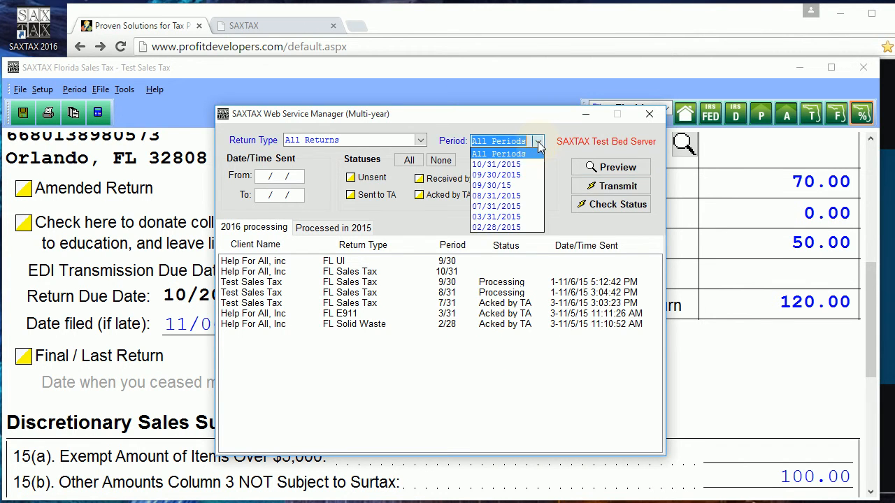
pyautogui.click(519, 175)
pyautogui.click(632, 170)
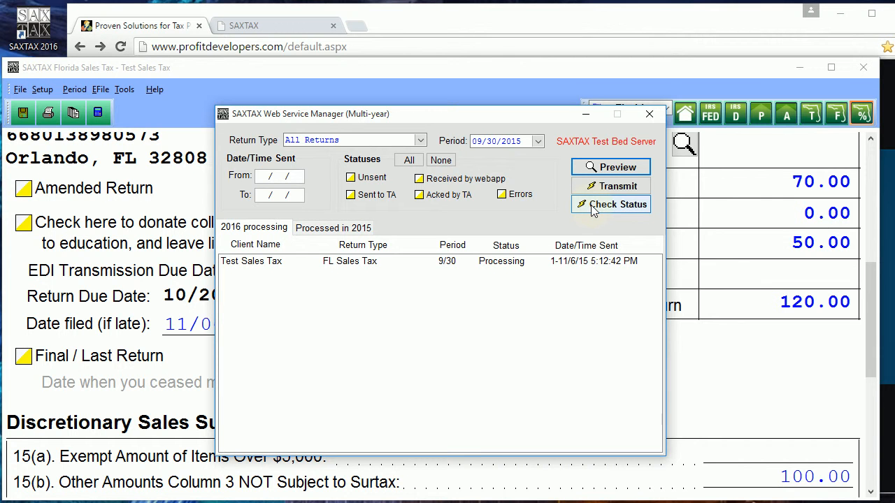
pyautogui.click(591, 206)
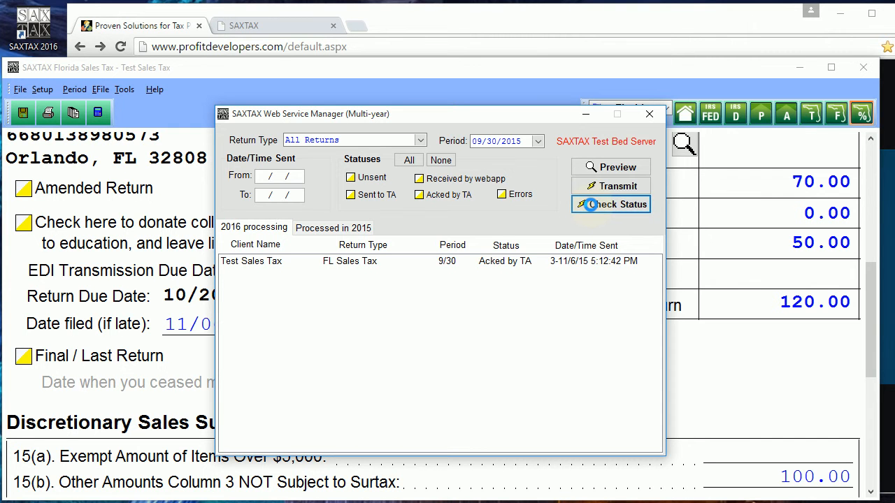
pyautogui.moveTo(481, 275)
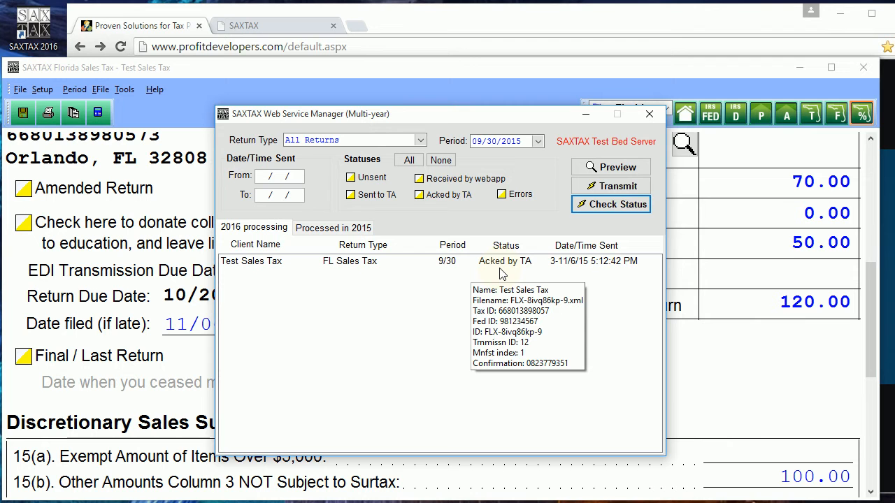
pyautogui.click(500, 273)
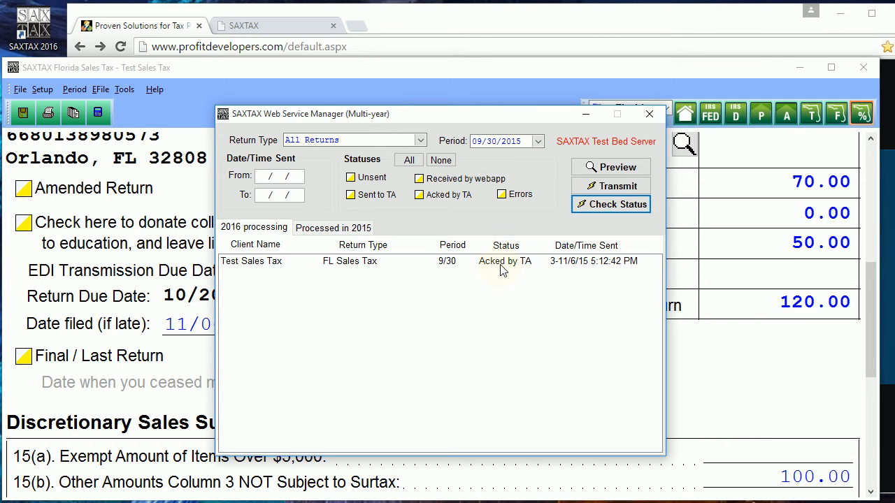
pyautogui.click(501, 269)
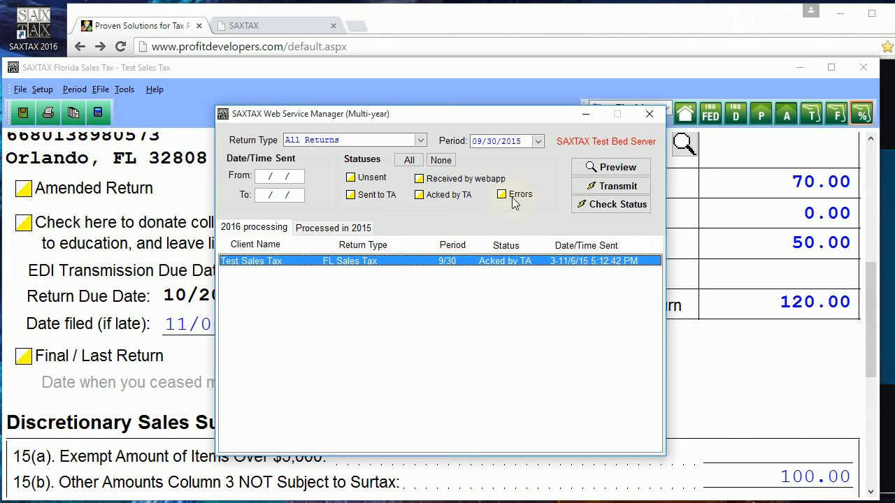
# List the returns for all periods again and examine the 9/30 Test Sales Tax entry.
pyautogui.click(539, 143)
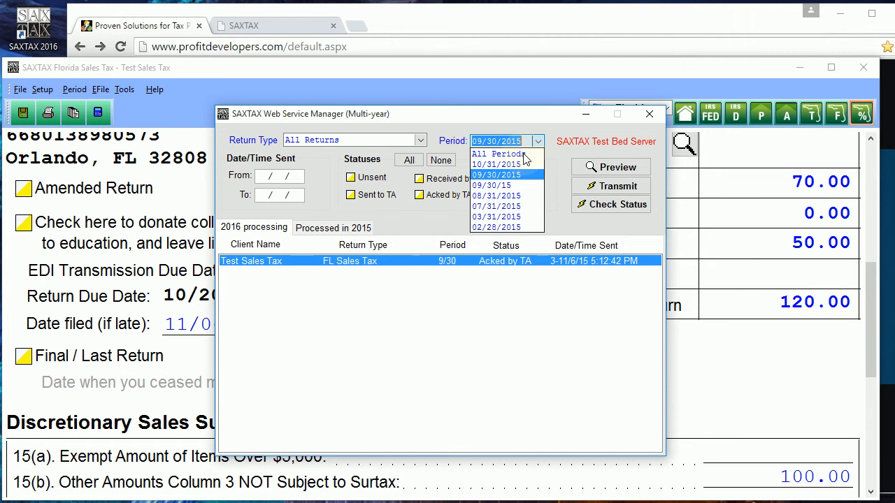
pyautogui.click(526, 155)
pyautogui.click(601, 171)
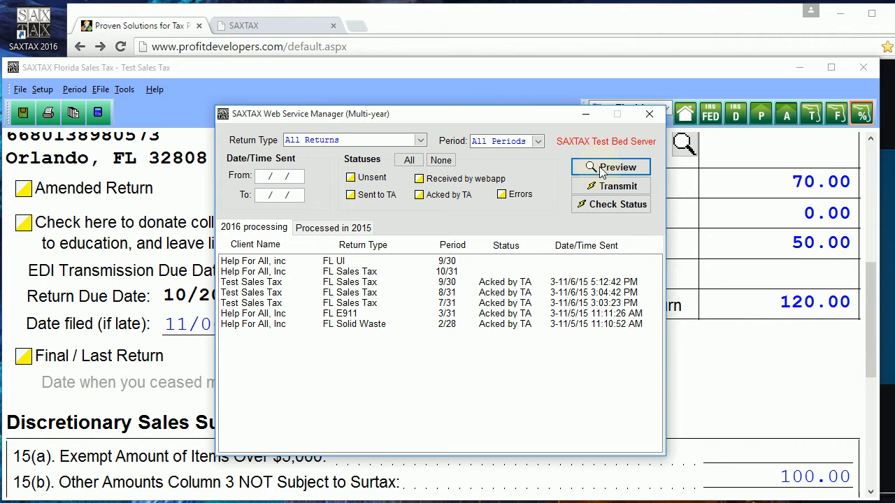
pyautogui.click(533, 284)
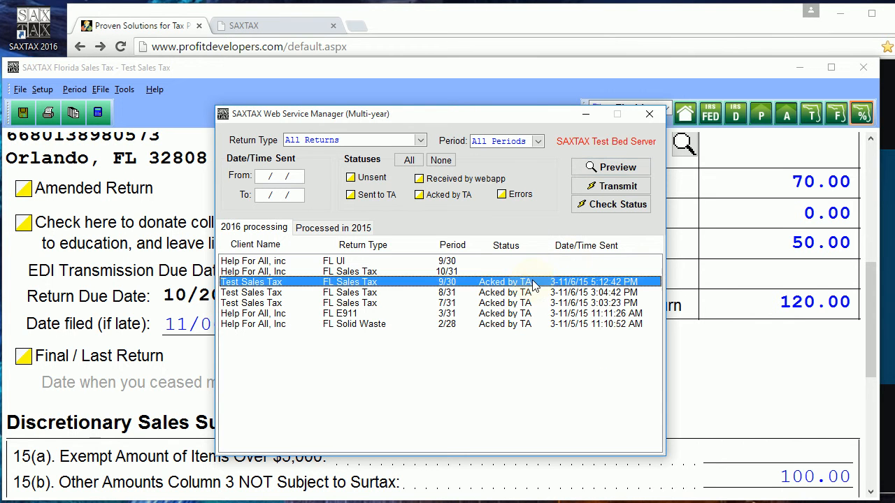
pyautogui.moveTo(534, 283)
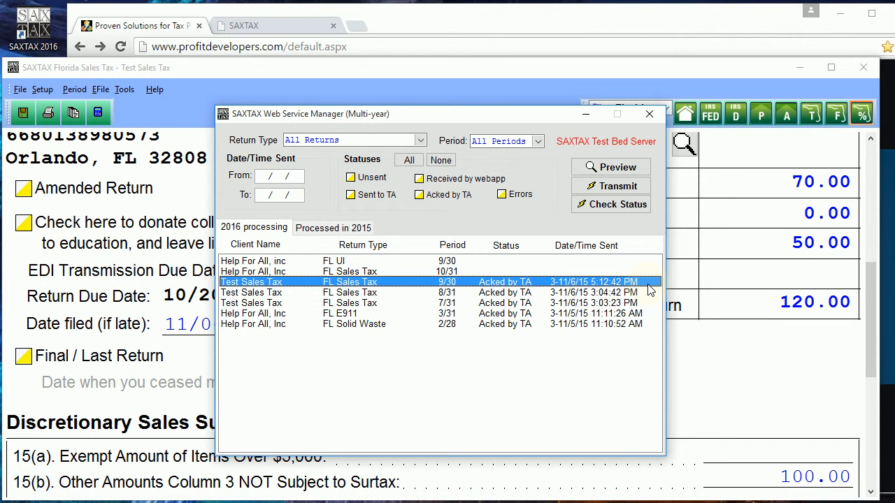
# List only the returns acknowledged by the TA, followed by only those with errors.
pyautogui.click(420, 200)
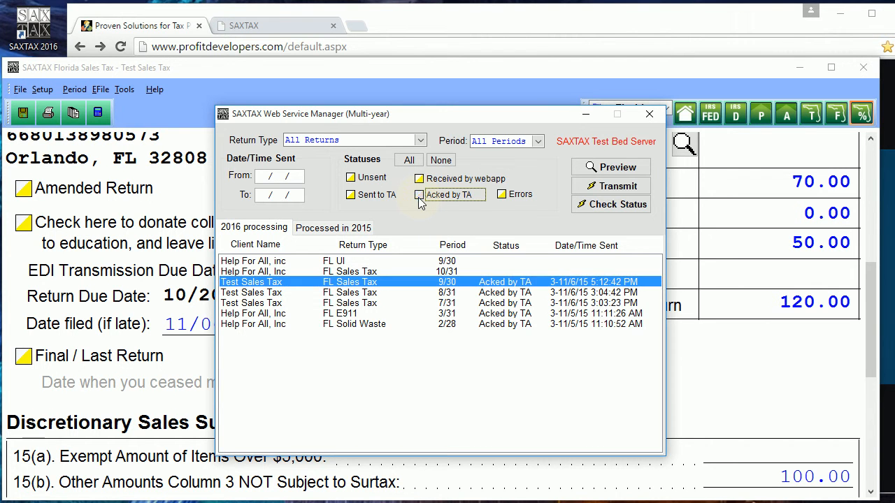
pyautogui.click(626, 173)
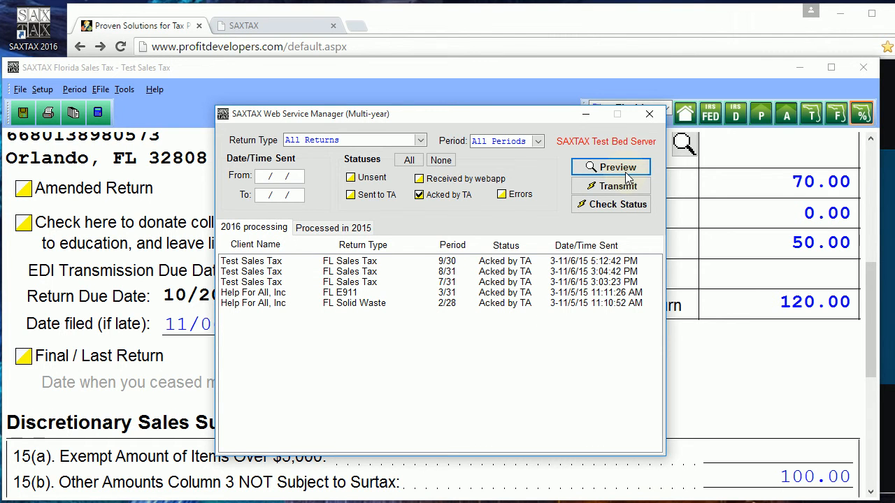
pyautogui.click(501, 195)
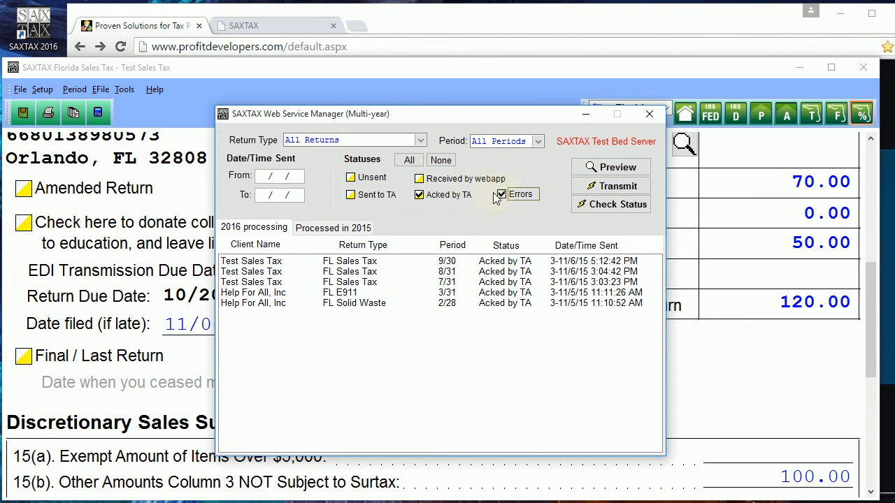
pyautogui.click(419, 196)
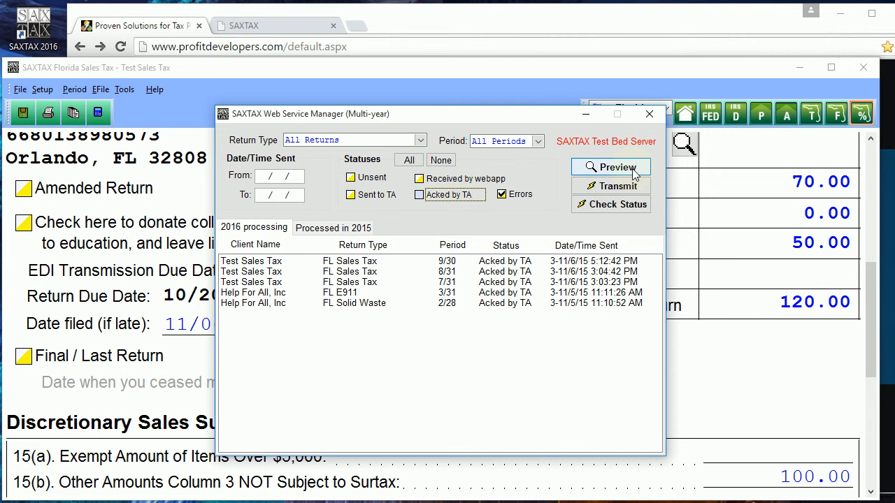
pyautogui.click(633, 171)
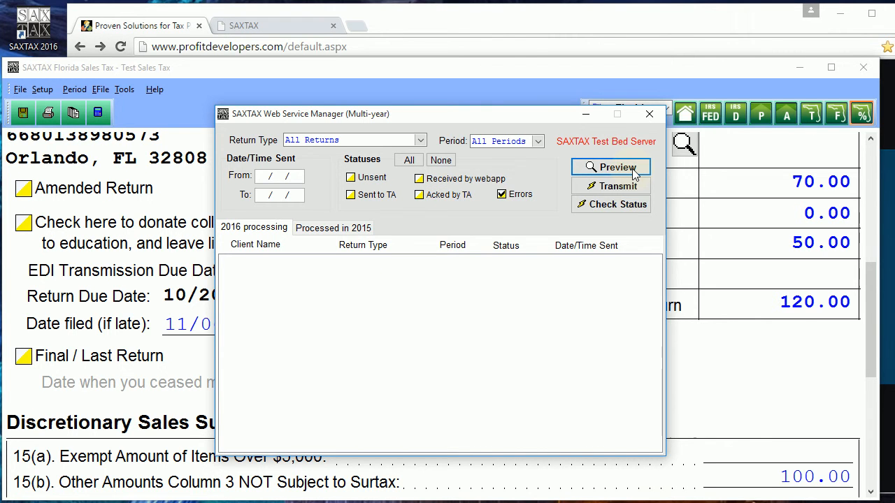
# Replace the Errors filter with all statuses, refresh the list, and inspect the details of the listed returns.
pyautogui.click(501, 195)
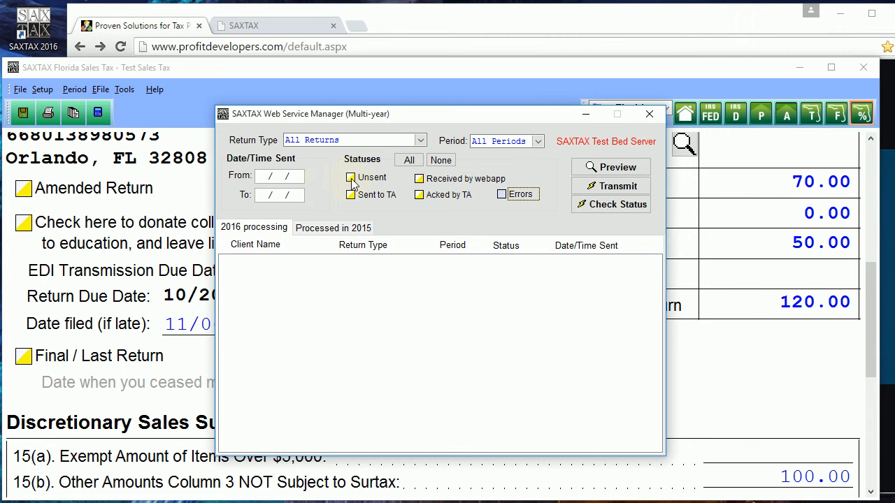
pyautogui.click(404, 165)
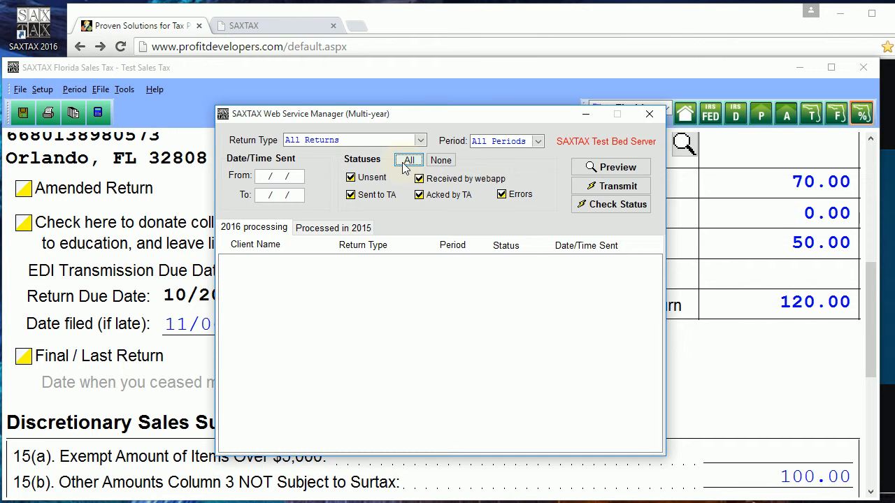
pyautogui.click(618, 168)
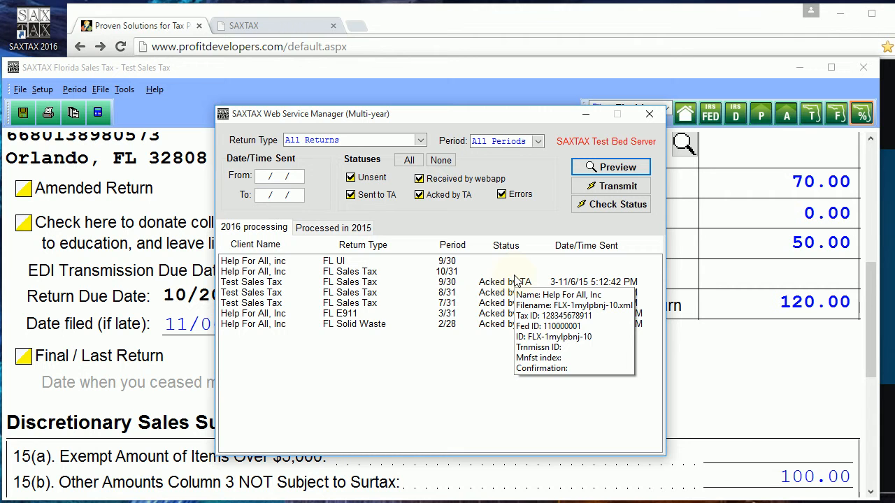
pyautogui.moveTo(573, 306)
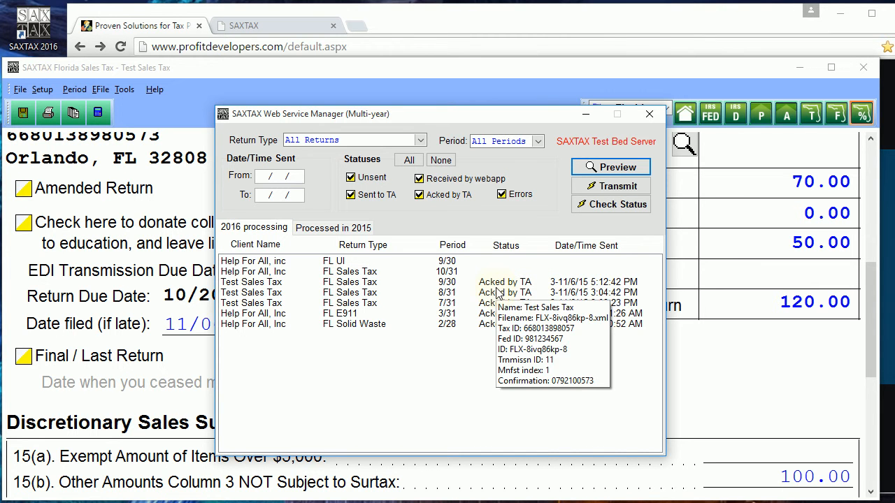
pyautogui.moveTo(489, 335)
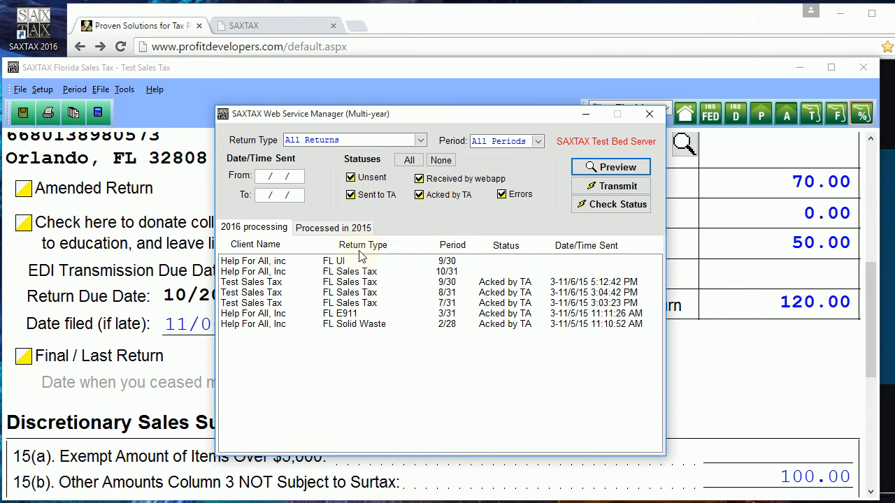
pyautogui.moveTo(370, 361)
# Filter the transmission list by the FL Sales Tax return type.
pyautogui.click(421, 144)
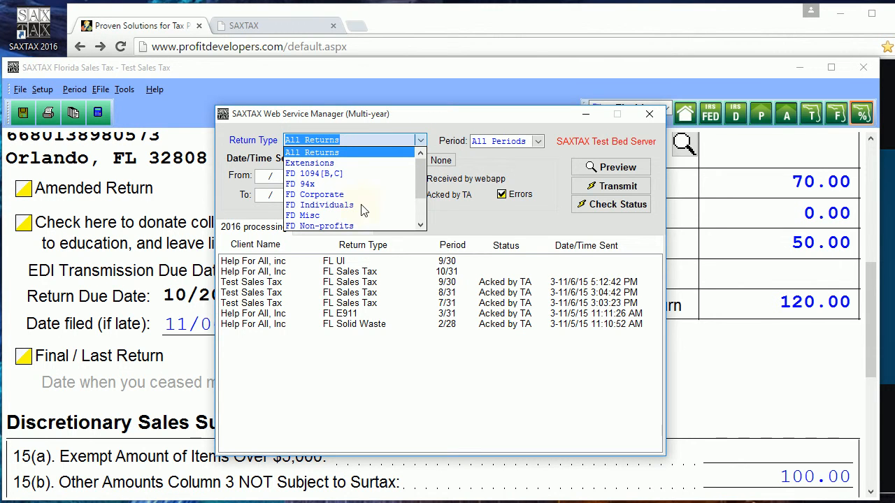
pyautogui.moveTo(420, 188); pyautogui.dragTo(425, 211)
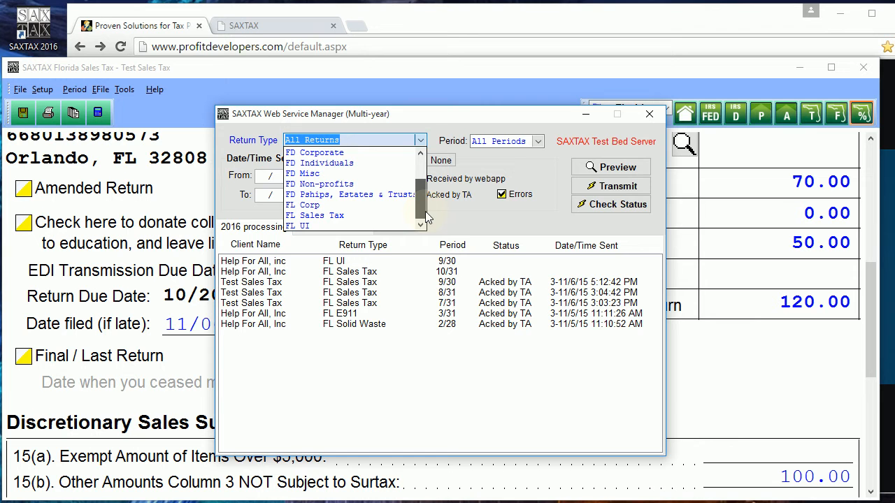
pyautogui.click(323, 217)
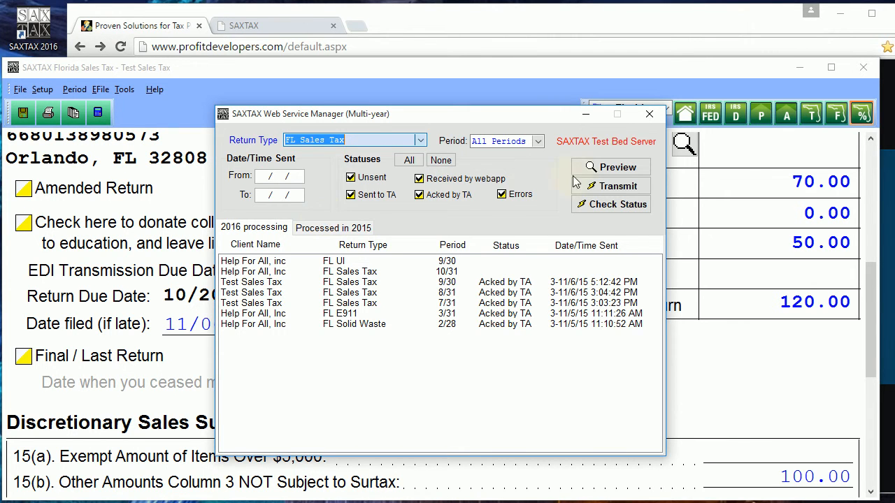
pyautogui.click(605, 168)
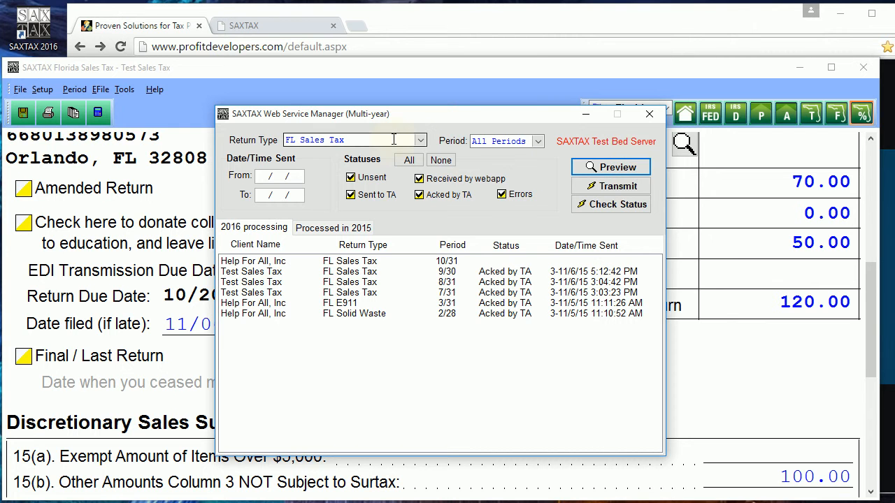
# Set the return type filter back to All Returns and refresh the transmission list.
pyautogui.click(421, 140)
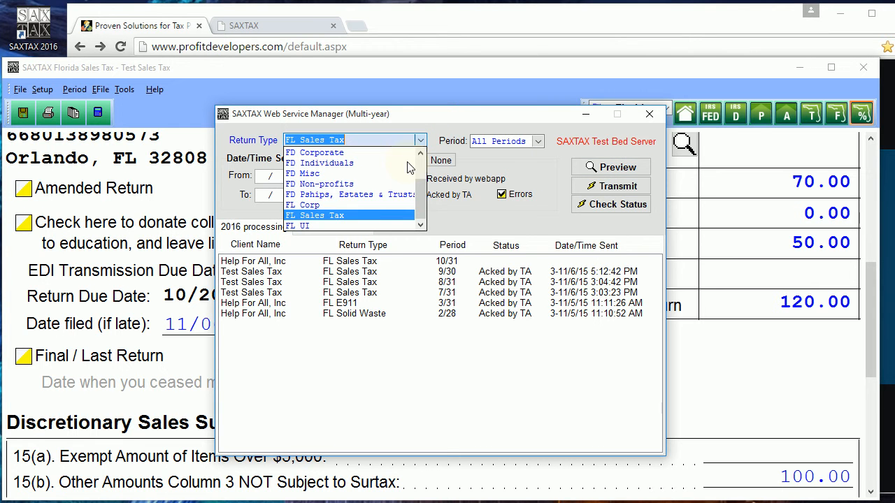
pyautogui.moveTo(421, 196); pyautogui.dragTo(421, 160)
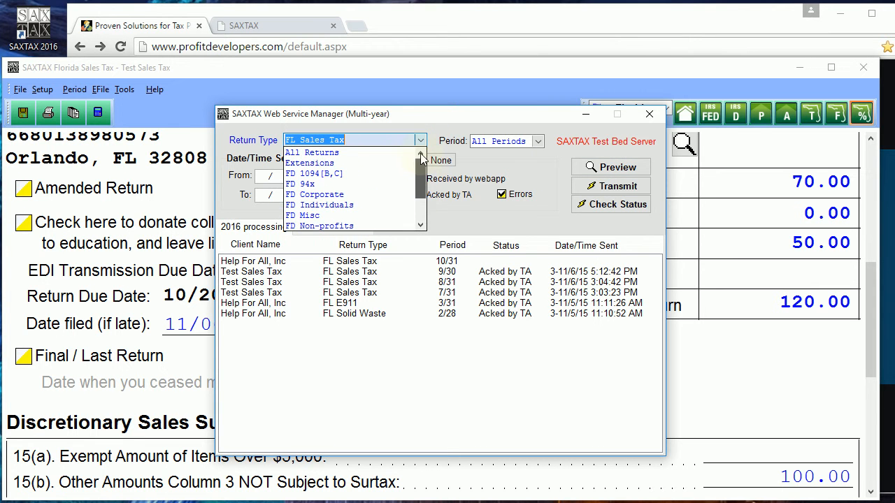
pyautogui.click(312, 153)
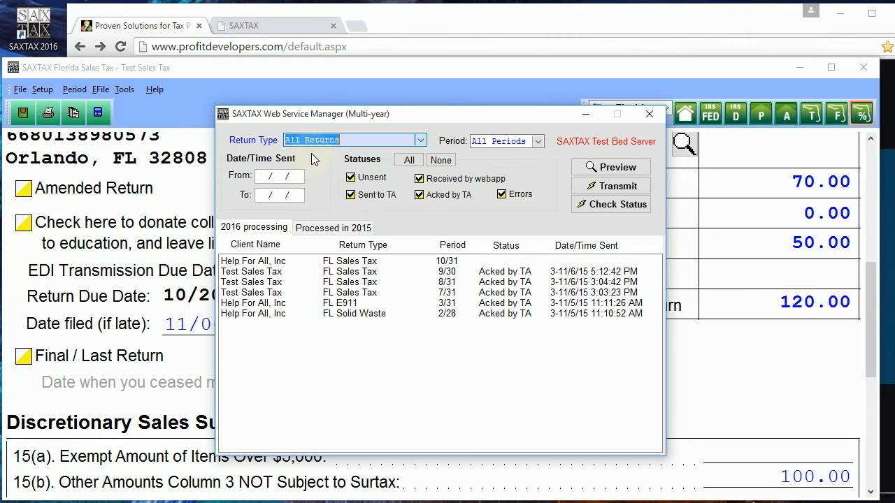
pyautogui.click(637, 170)
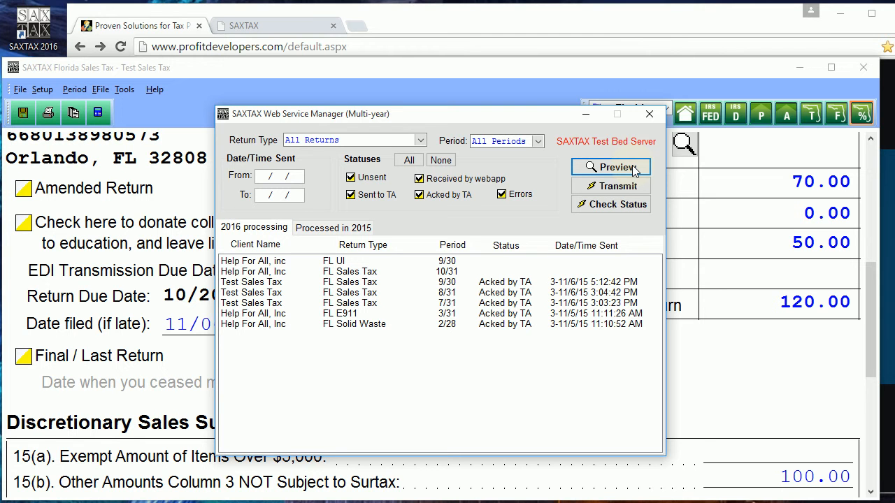
# Close the Web Service Manager and bring up the file commands for the sales tax return.
pyautogui.click(651, 112)
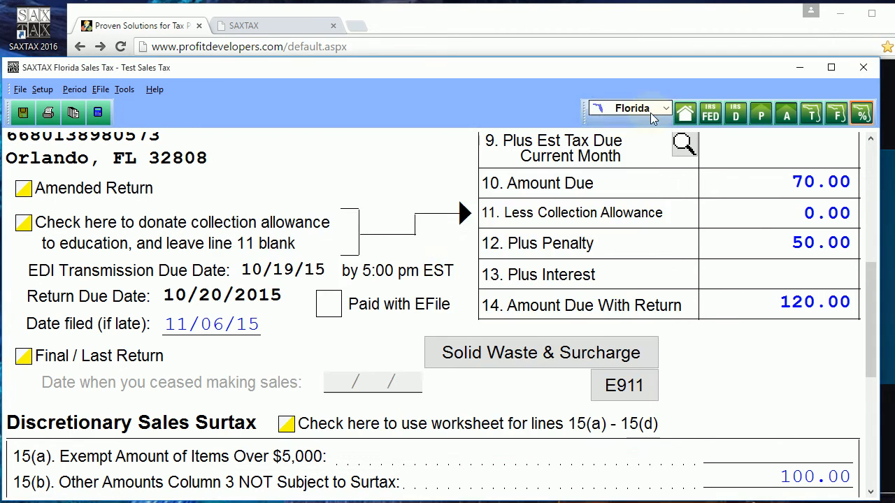
pyautogui.click(17, 91)
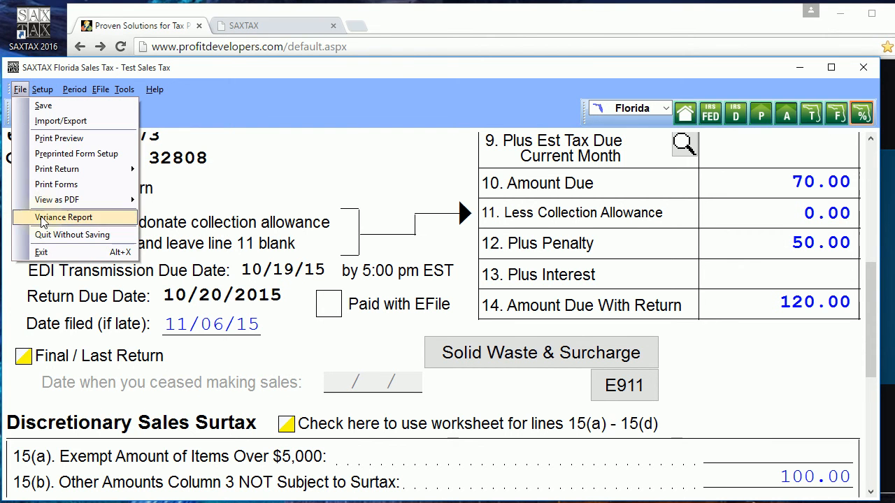